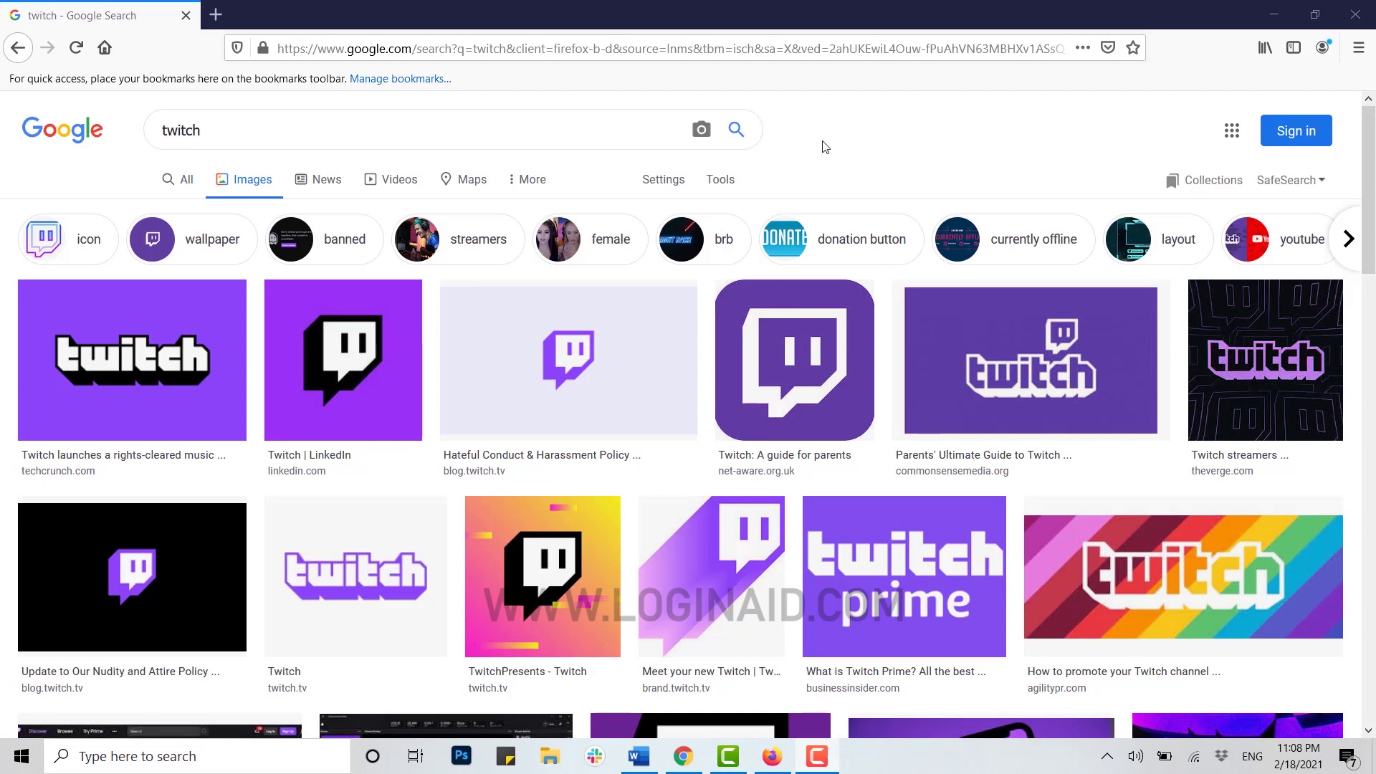
# Open a new private browsing tab next to the Google 'twitch' image results.
pyautogui.hotkey('ctrl', 't')
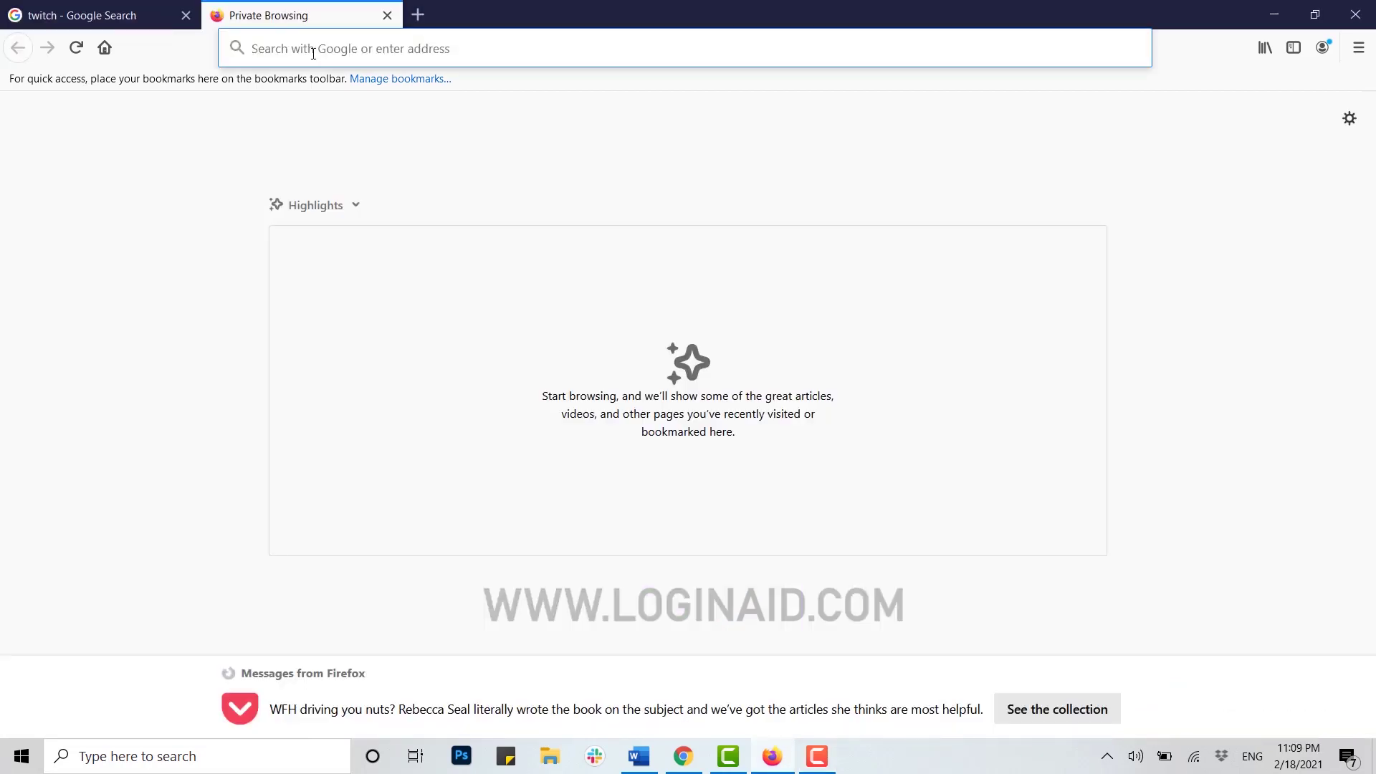
# Go to Twitch.com in the new private tab.
pyautogui.click(314, 54)
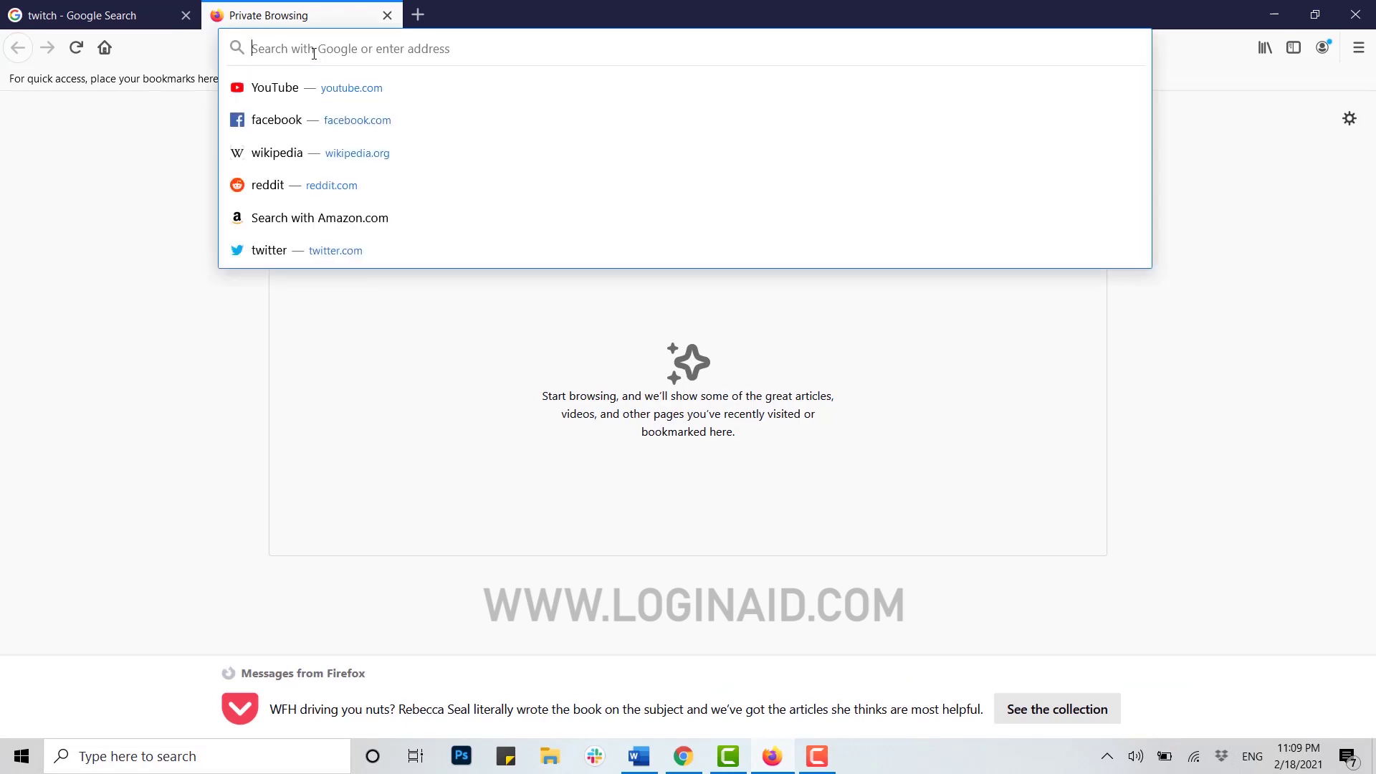
pyautogui.write('Twit')
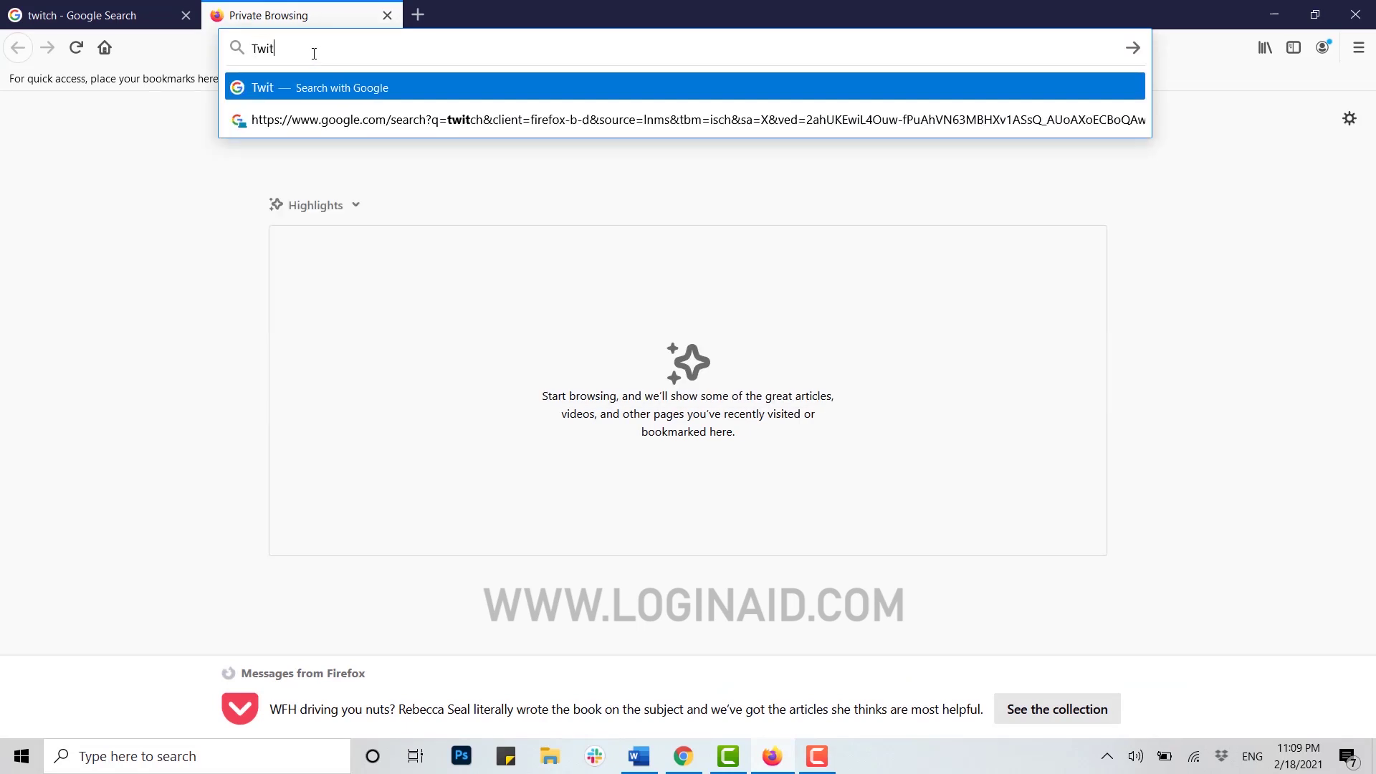
pyautogui.write('ch.com')
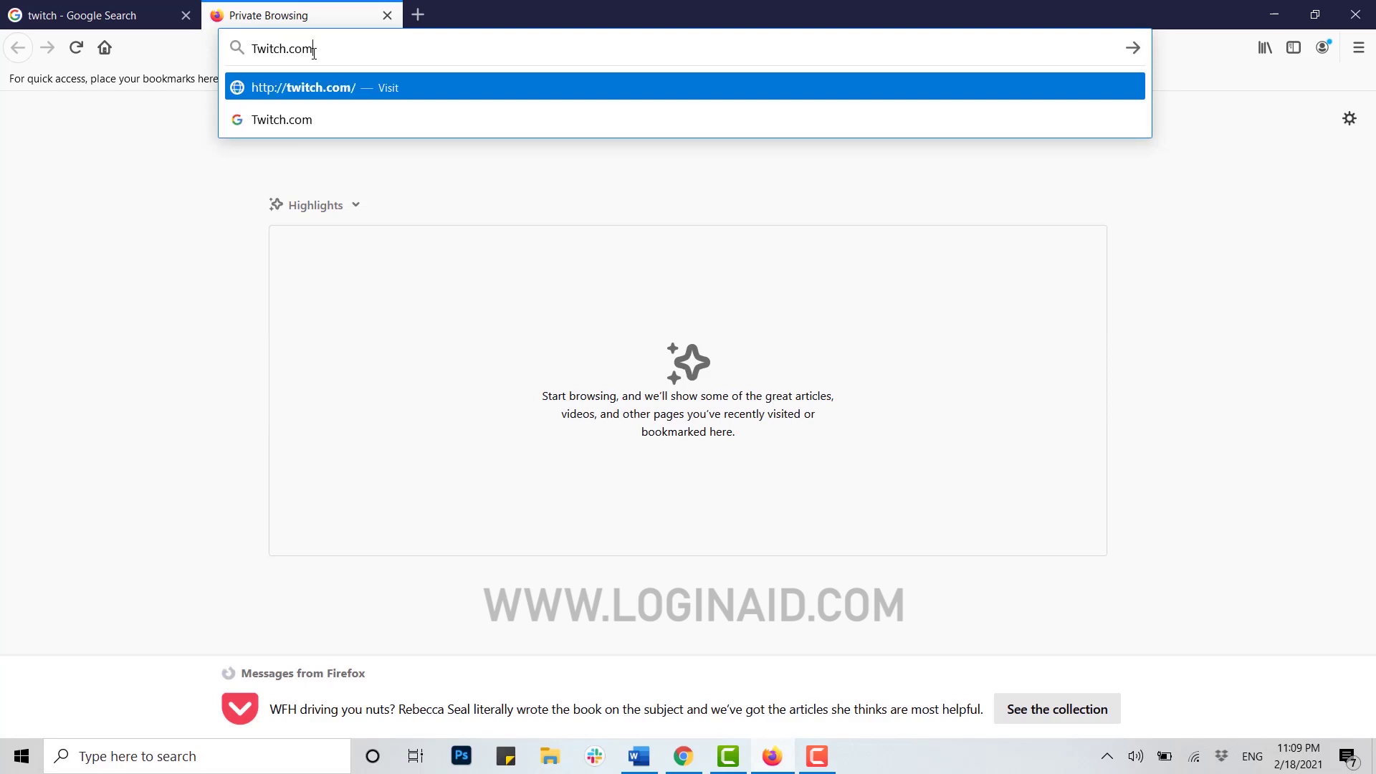
pyautogui.press('Return')
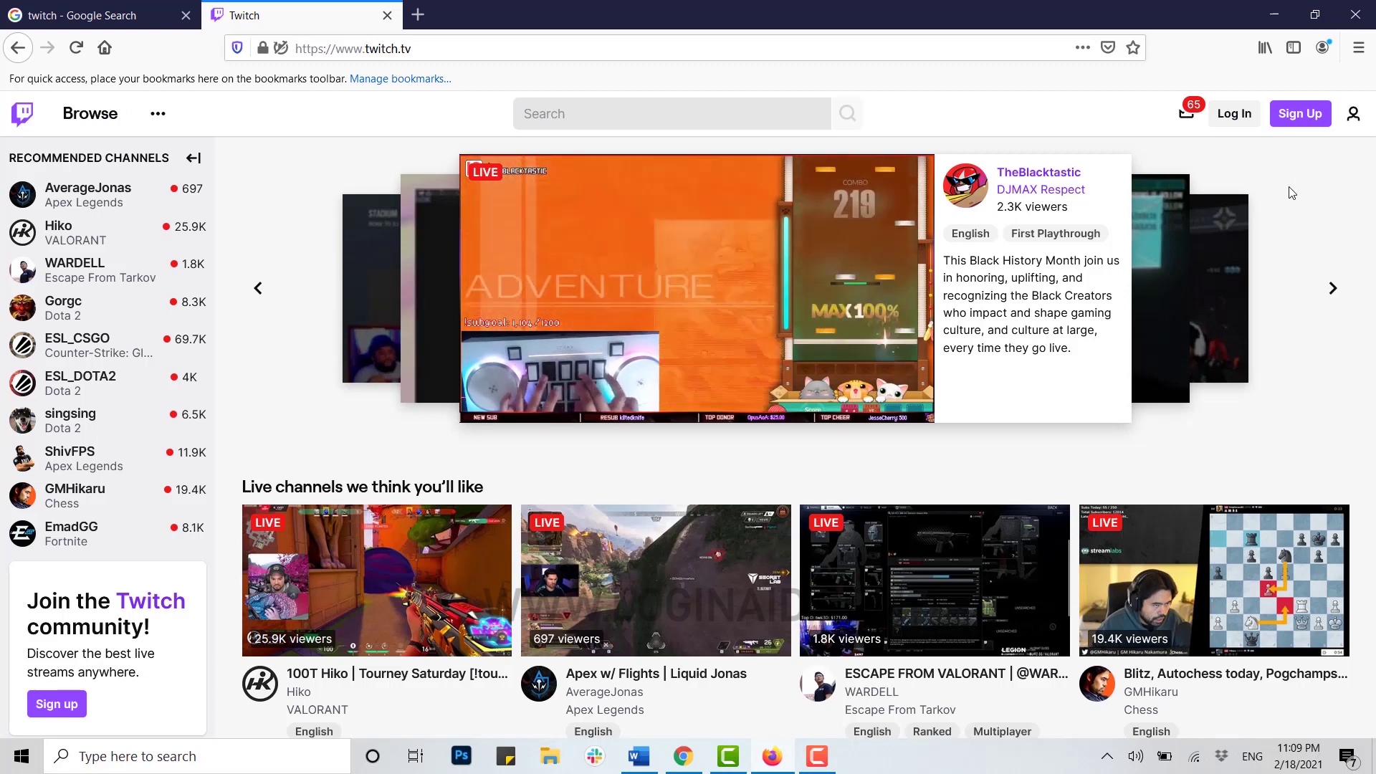
# Bring up Twitch's Log In form and move on to its password field.
pyautogui.click(1230, 116)
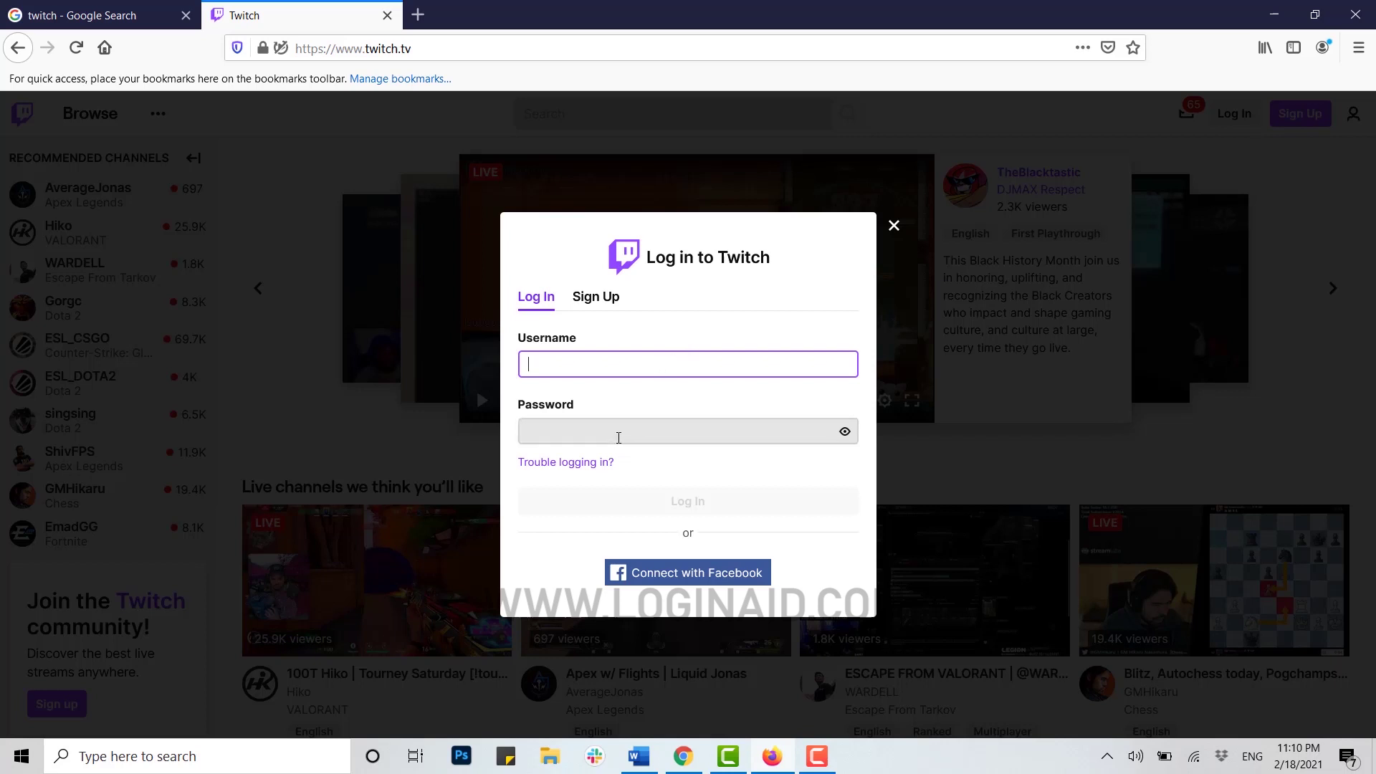
pyautogui.click(621, 432)
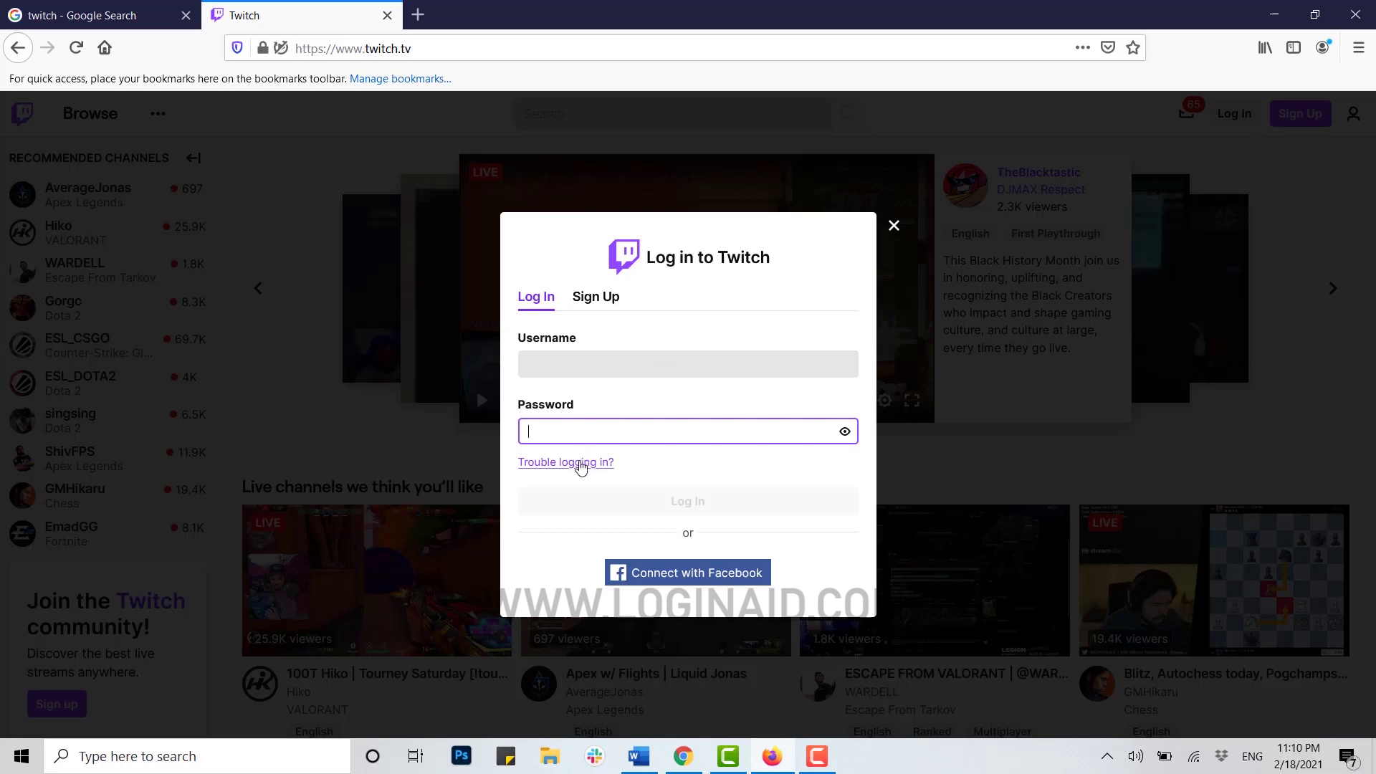
# Follow 'Trouble logging in?' to the 'Getting back into your Twitch account' page.
pyautogui.click(564, 464)
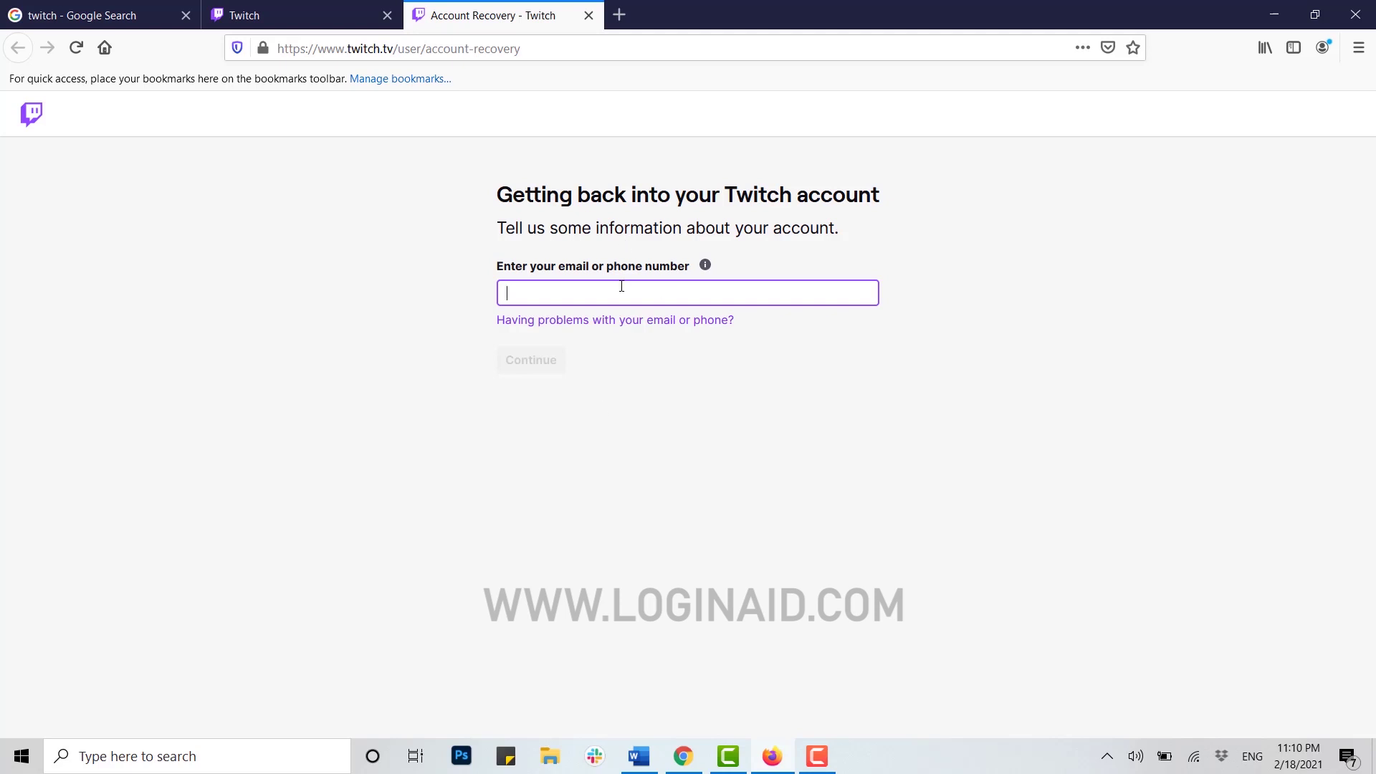
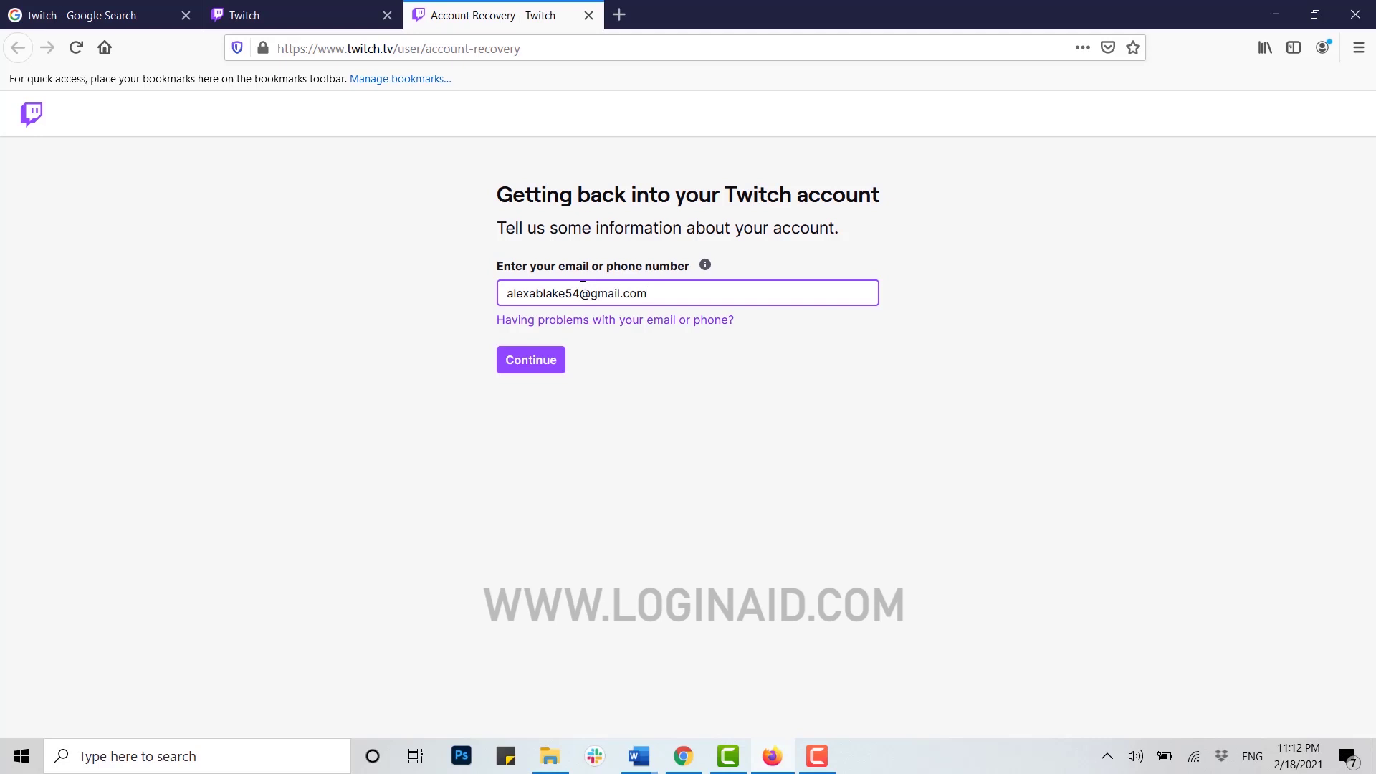
# Enter the account's email address and continue recovery.
pyautogui.click(536, 368)
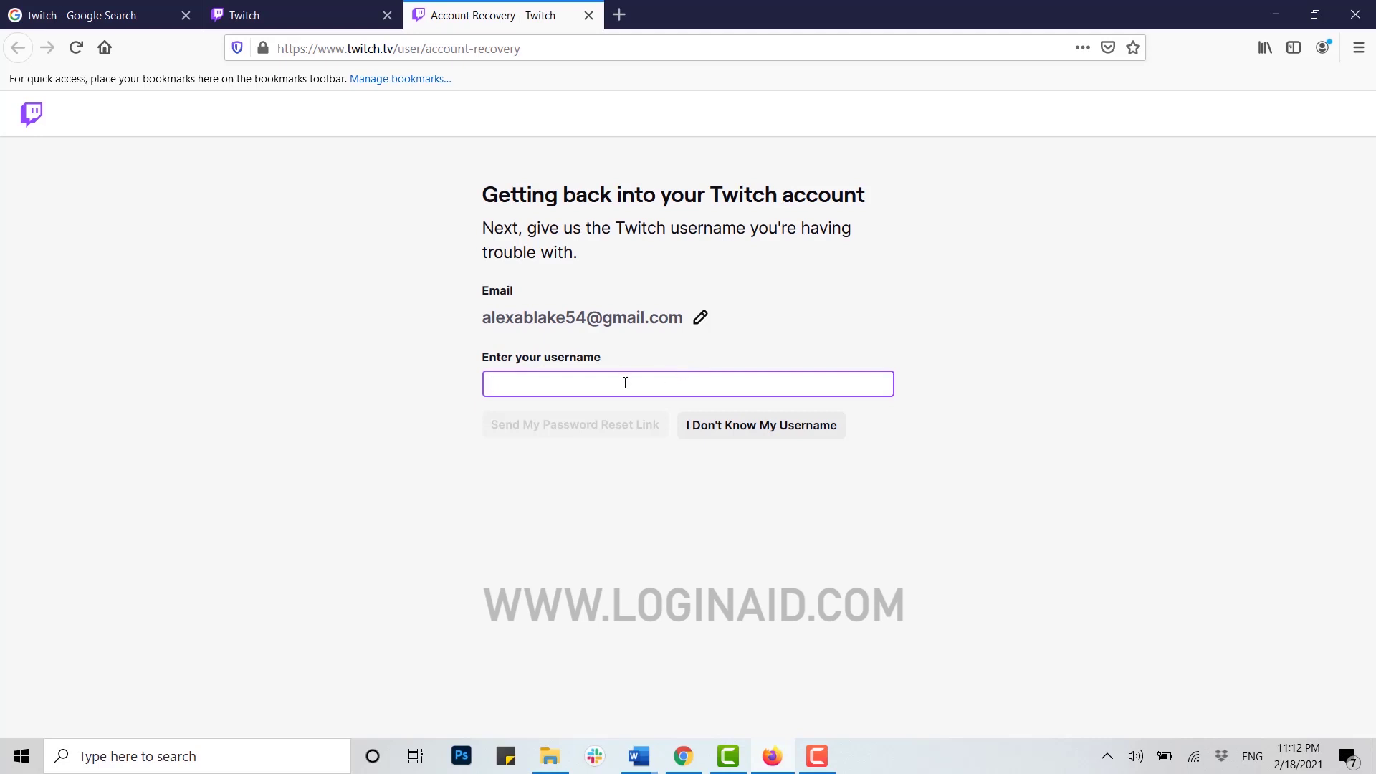
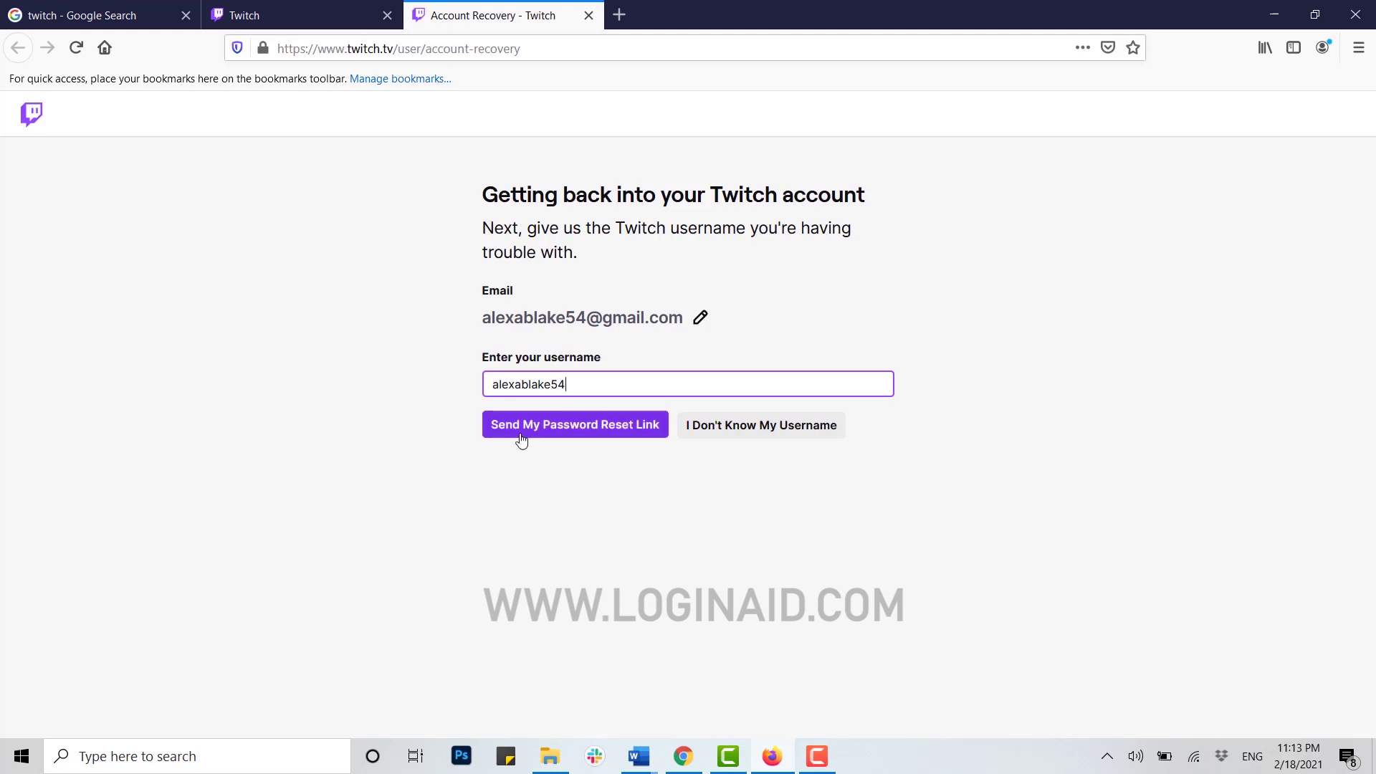
# Enter the account username and send the password reset link.
pyautogui.click(564, 433)
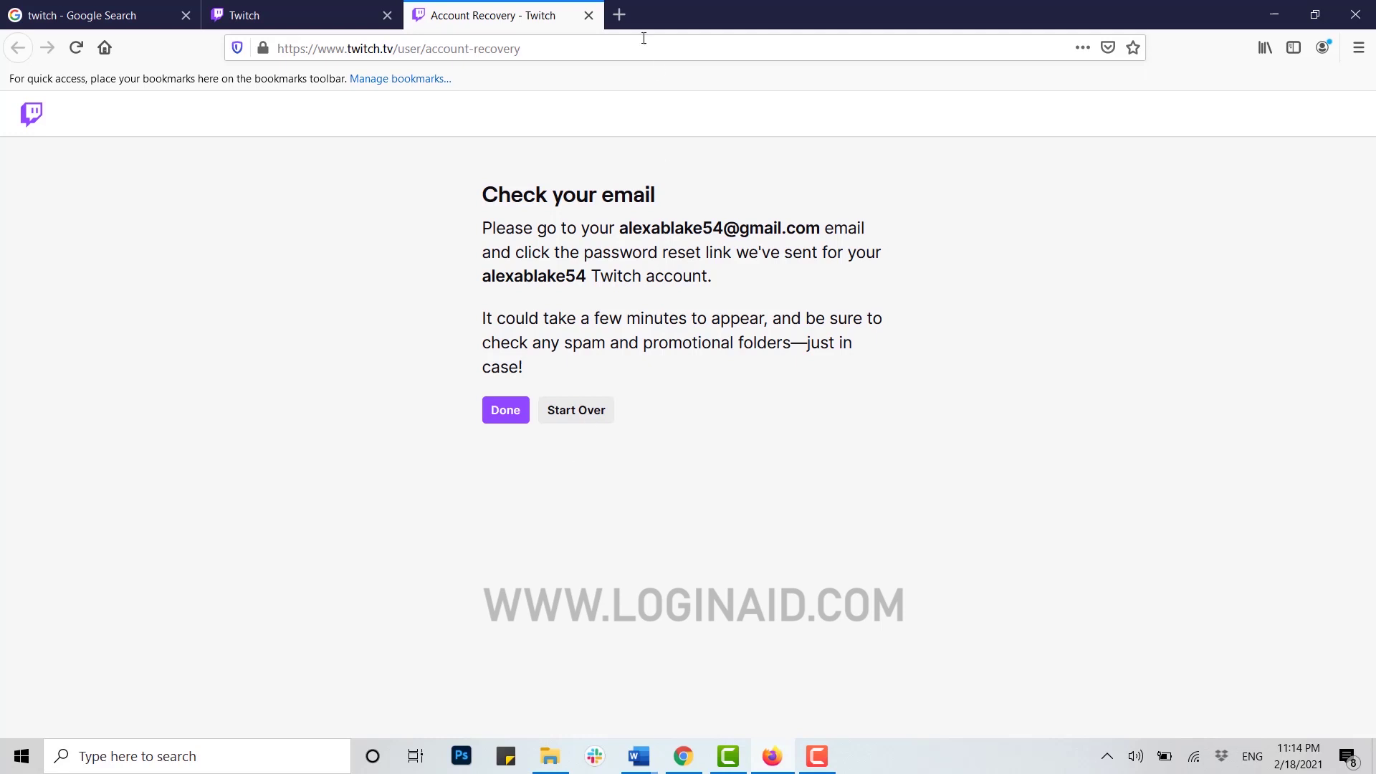
# Open another private tab beside Twitch and focus its address bar.
pyautogui.click(619, 14)
pyautogui.click(396, 49)
# Go to Gmail and sign in with the account's email address and password.
pyautogui.write('gmail')
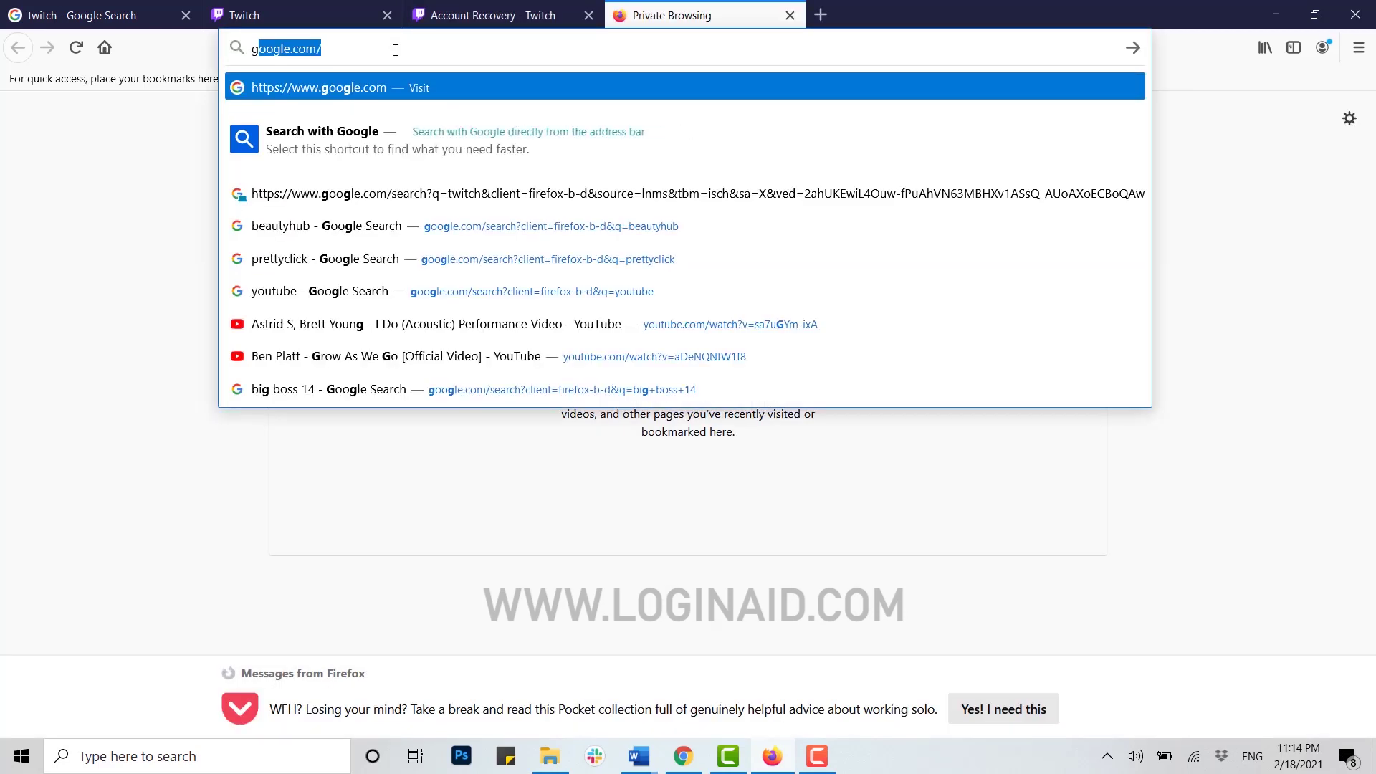
pyautogui.press('Return')
pyautogui.click(1135, 122)
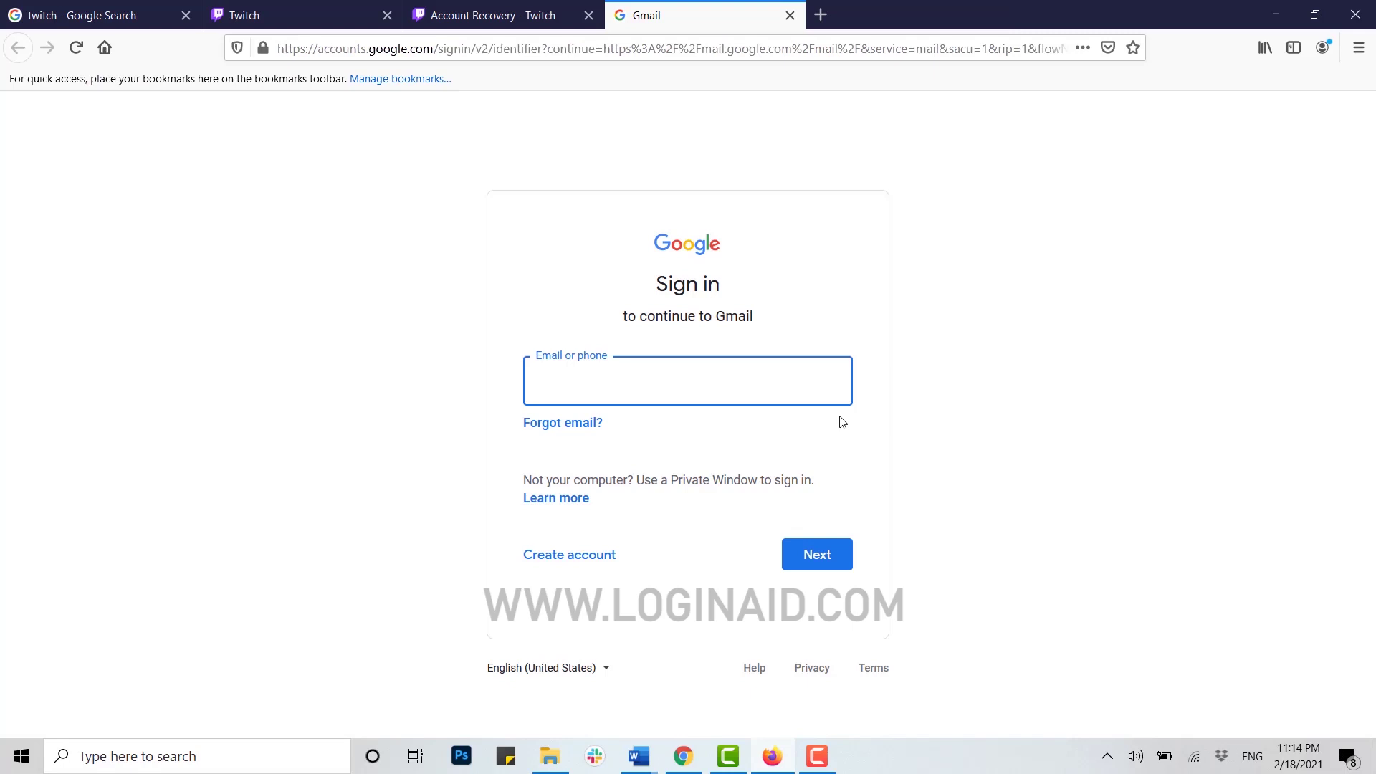
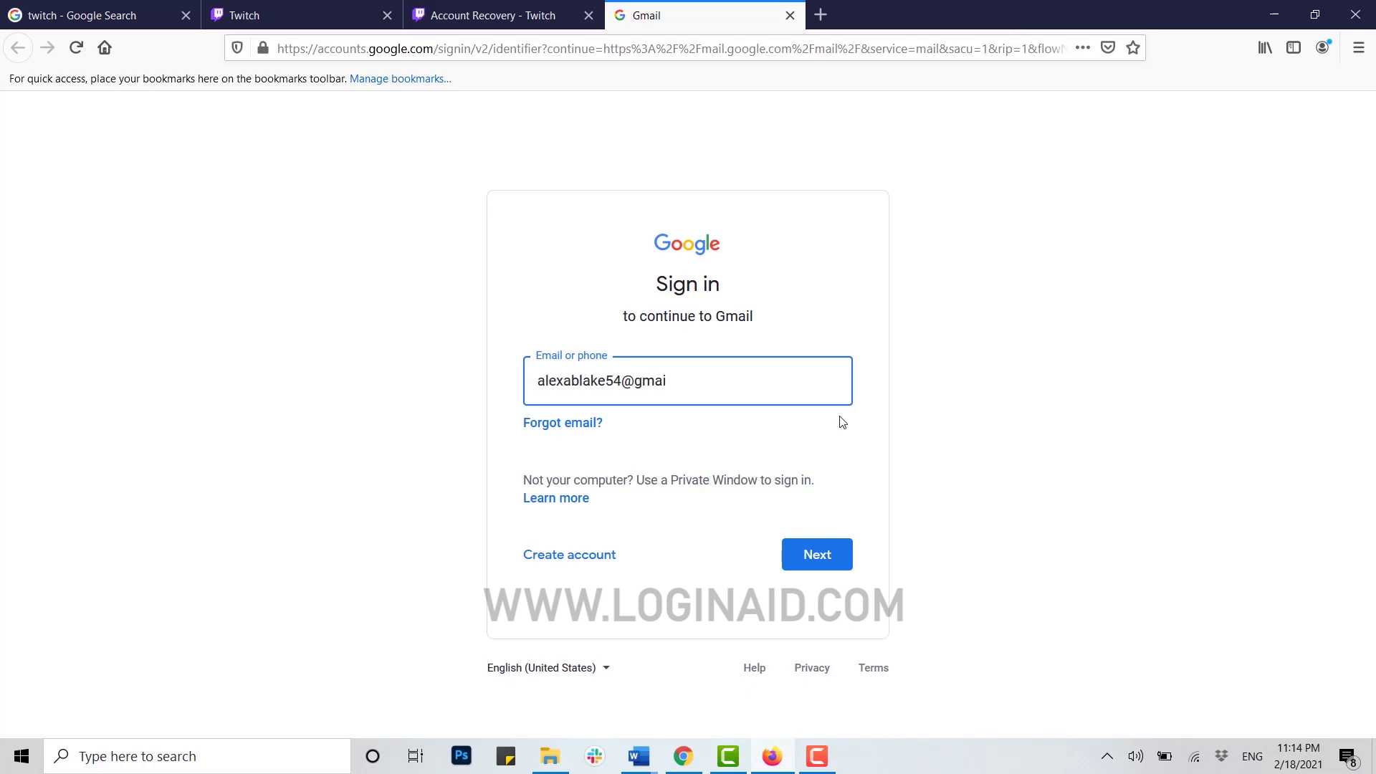
pyautogui.press('Return')
pyautogui.write('••••••')
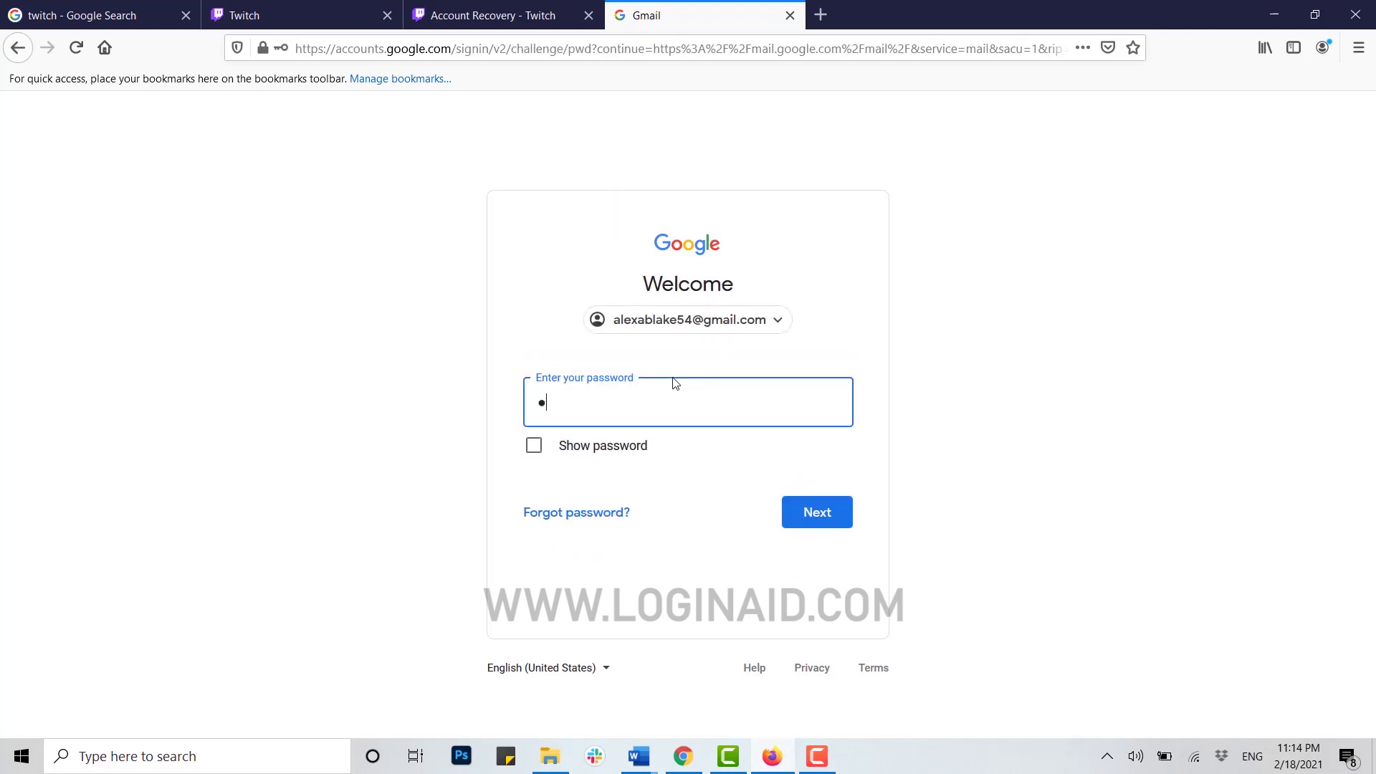
pyautogui.write('••')
pyautogui.click(817, 515)
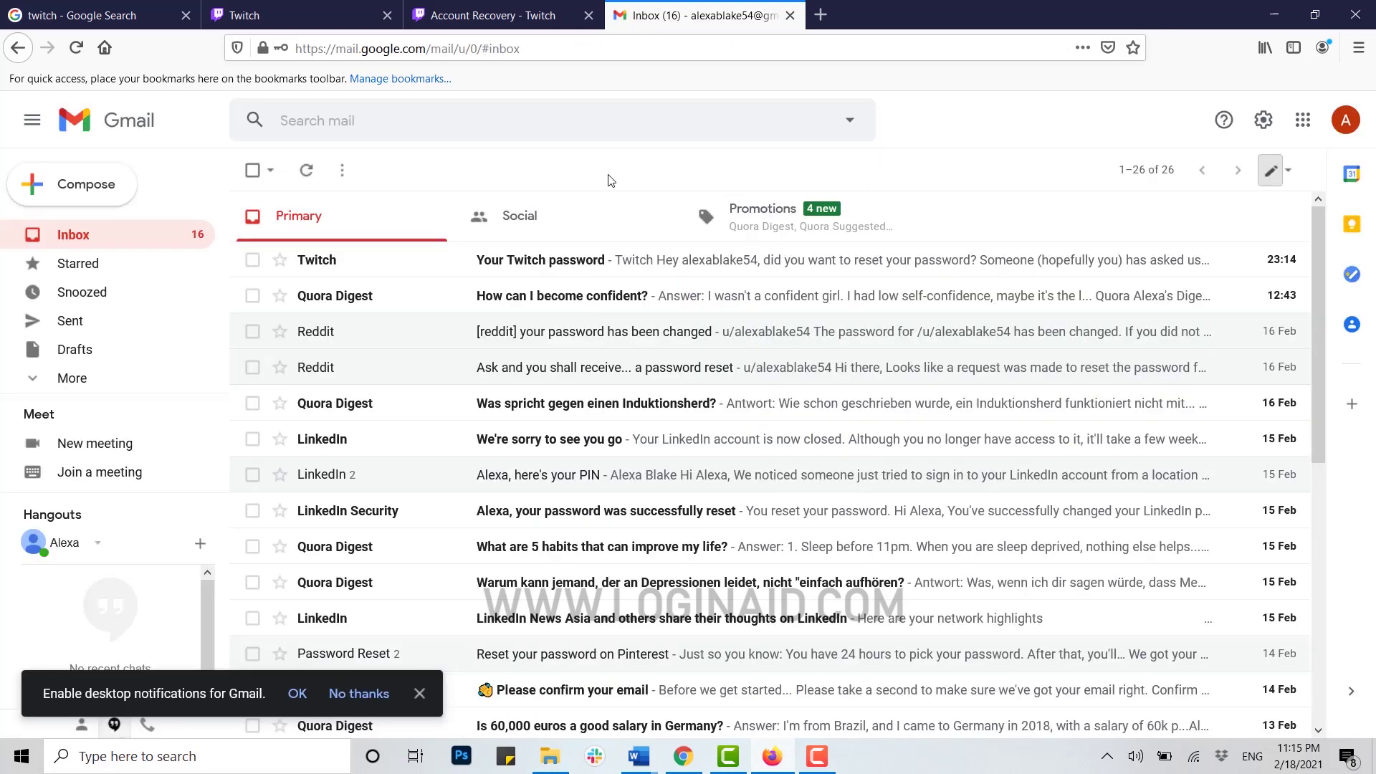
# Open the 'Your Twitch password' email and follow its Reset your password link.
pyautogui.click(561, 269)
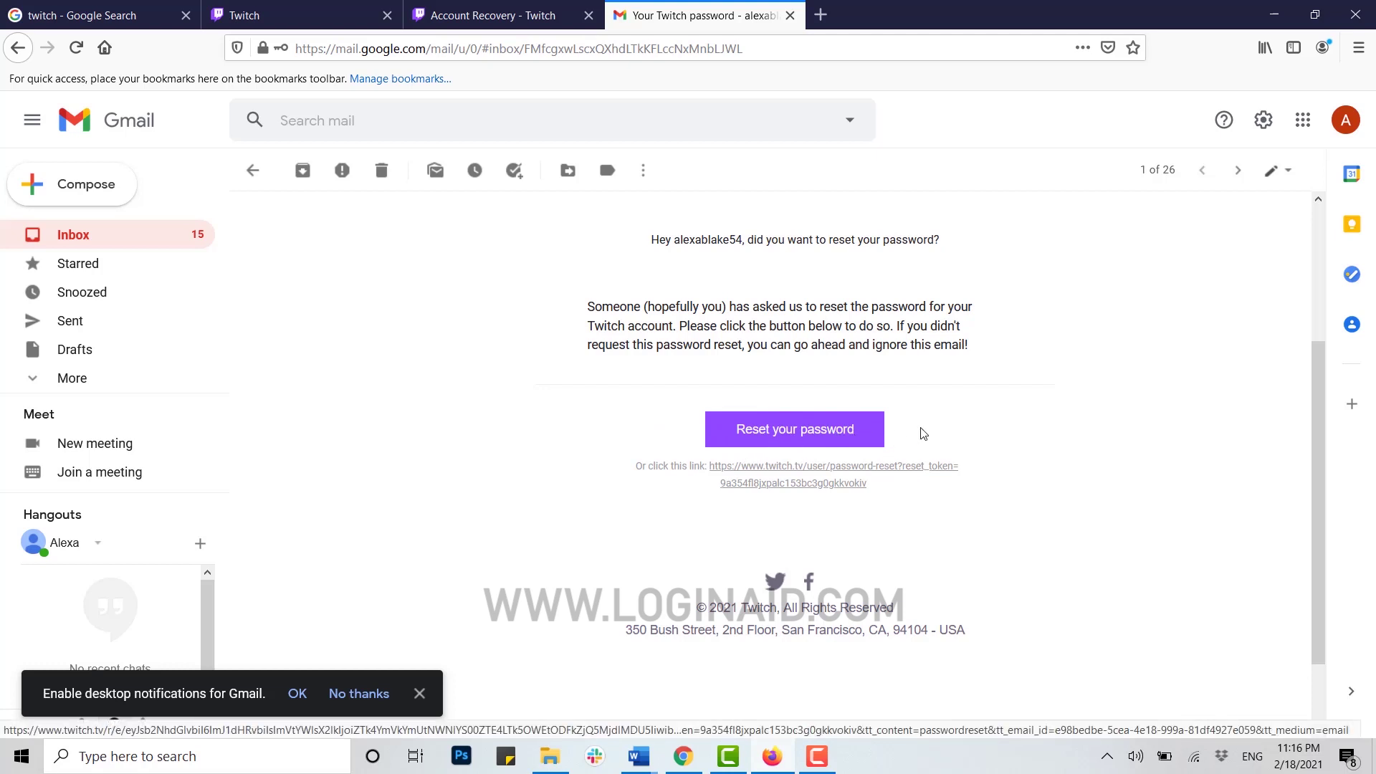
pyautogui.click(818, 432)
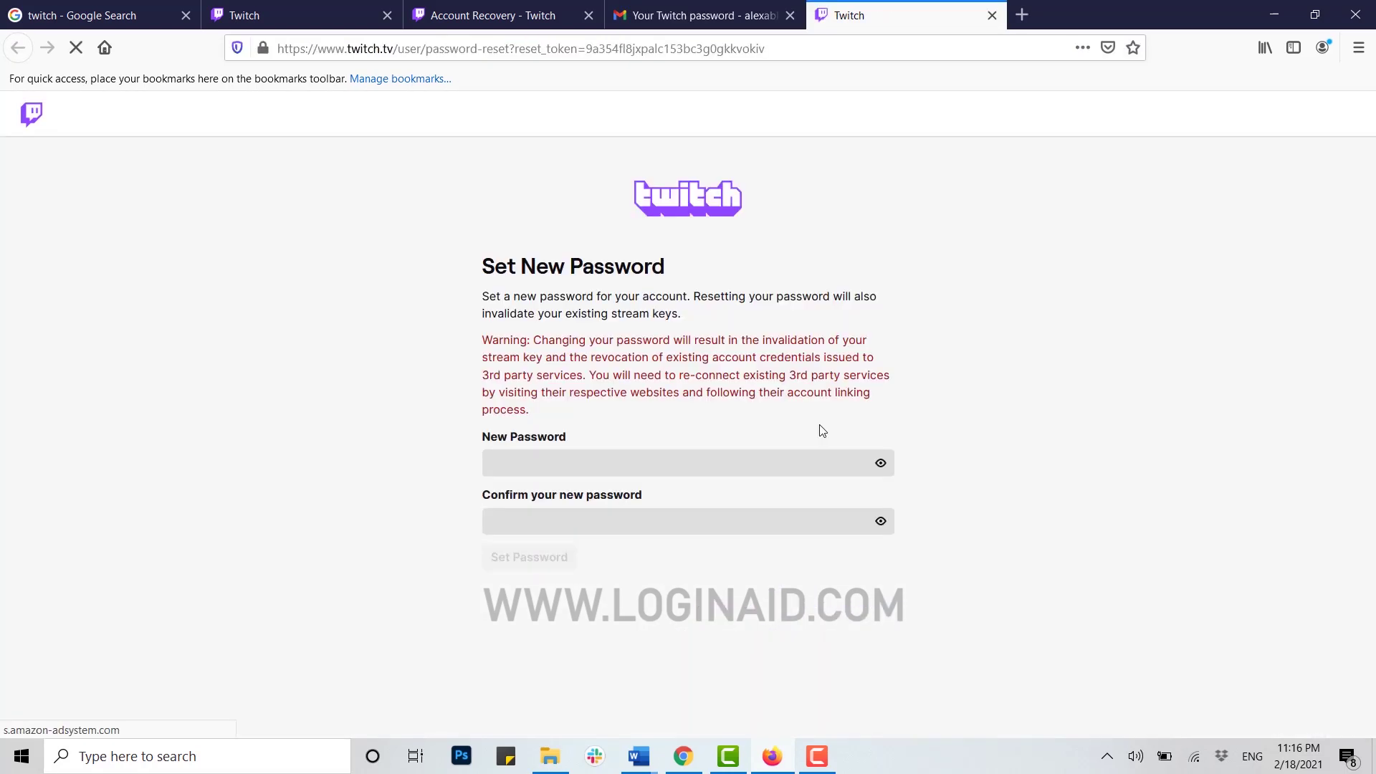
# Enter a Fair-rated new password in New Password, then move to the confirmation field.
pyautogui.click(641, 468)
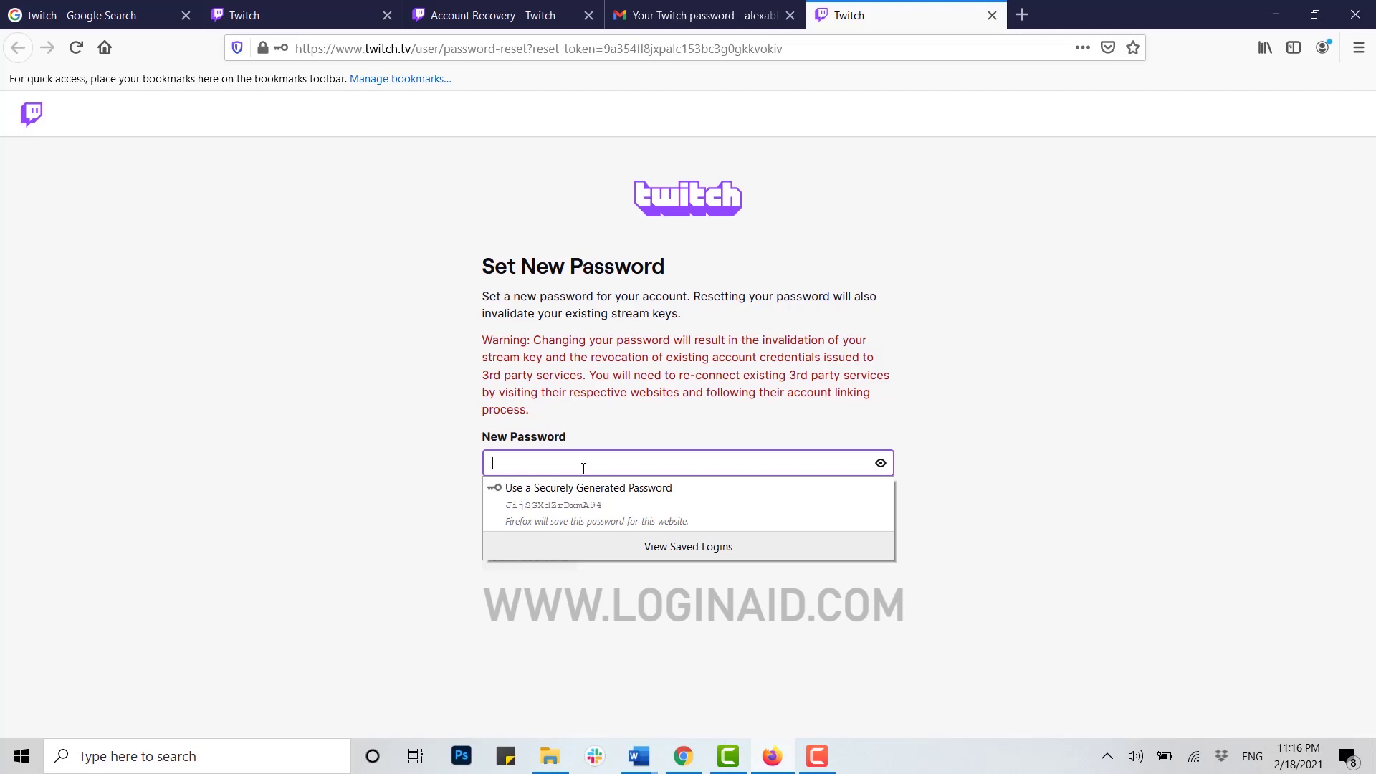
pyautogui.write('123')
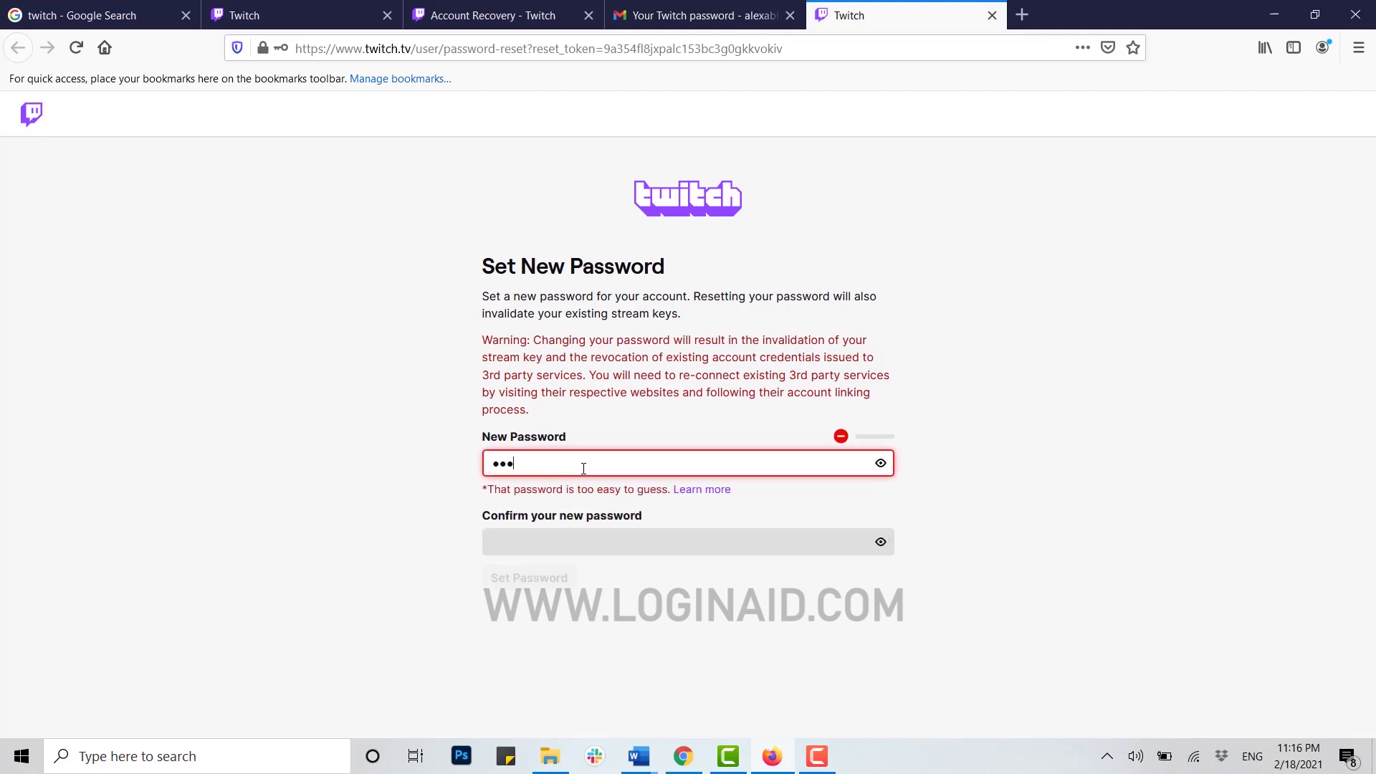
pyautogui.write('4567890123456789012')
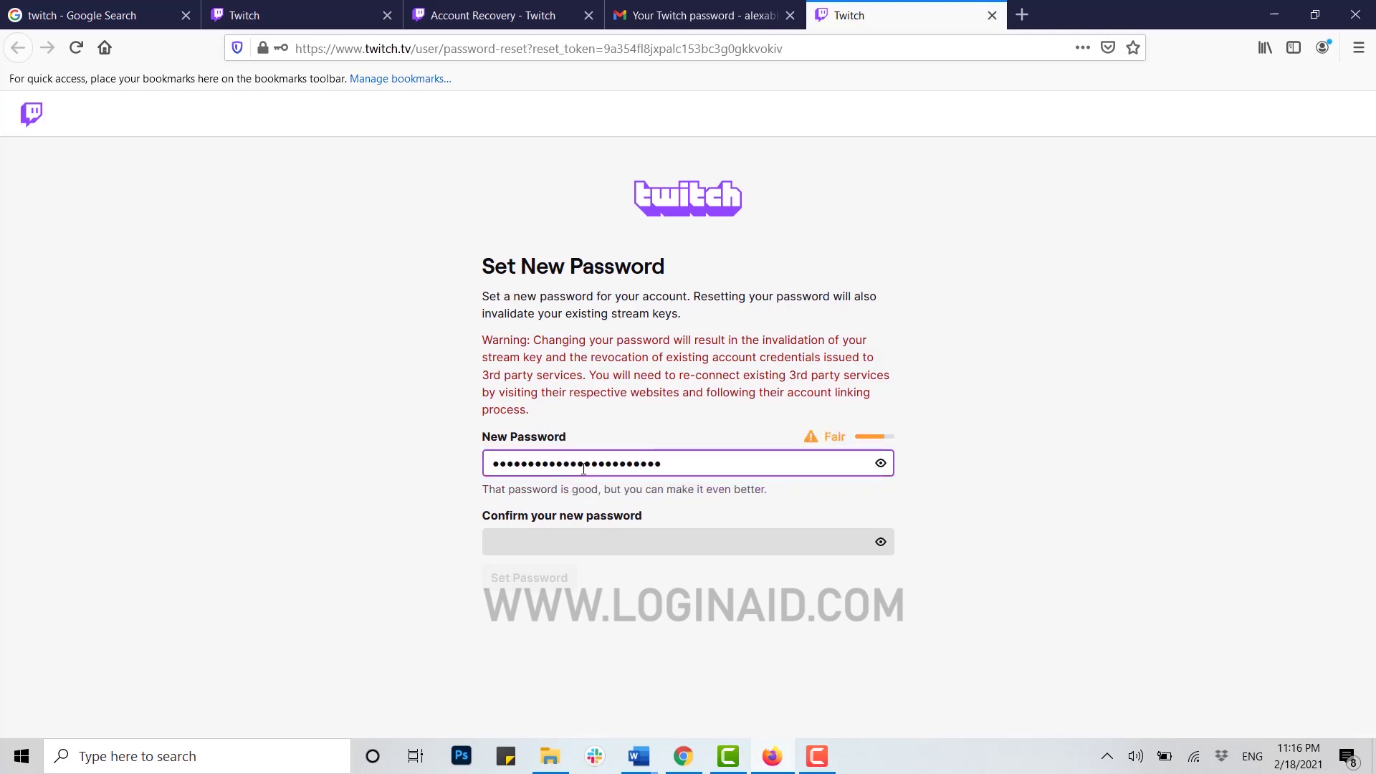
pyautogui.click(601, 544)
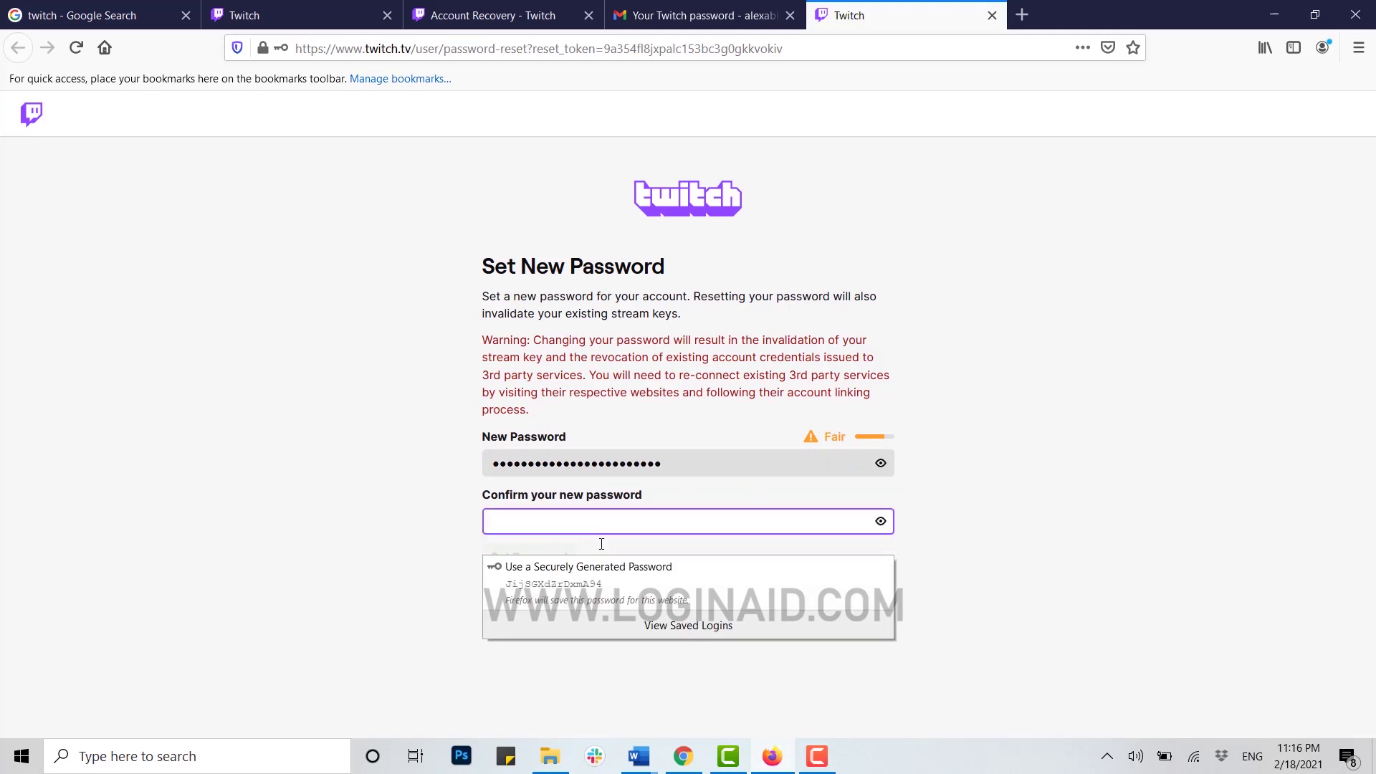
# Retype the new password in the confirmation field and submit it with Set Password.
pyautogui.write('••••••')
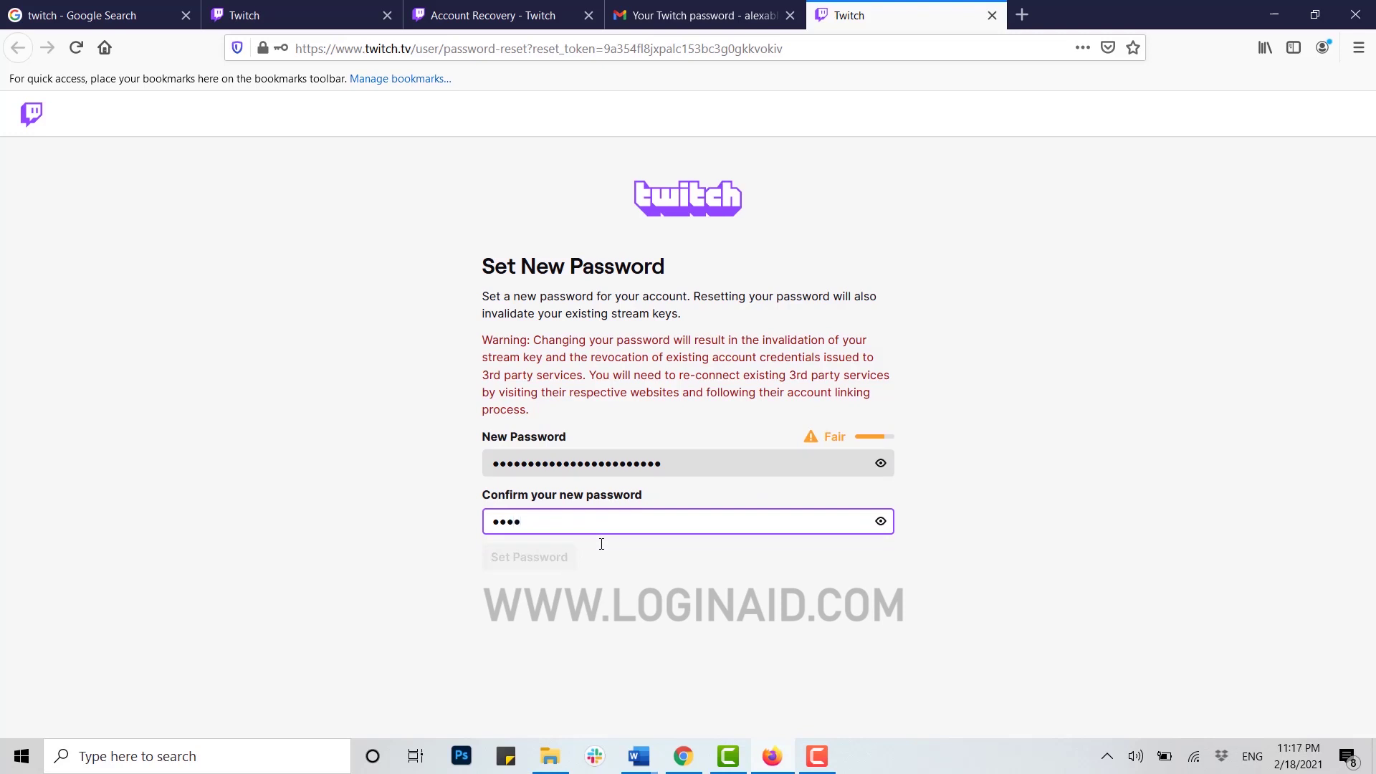
pyautogui.write('••••••••••••••••')
pyautogui.click(699, 577)
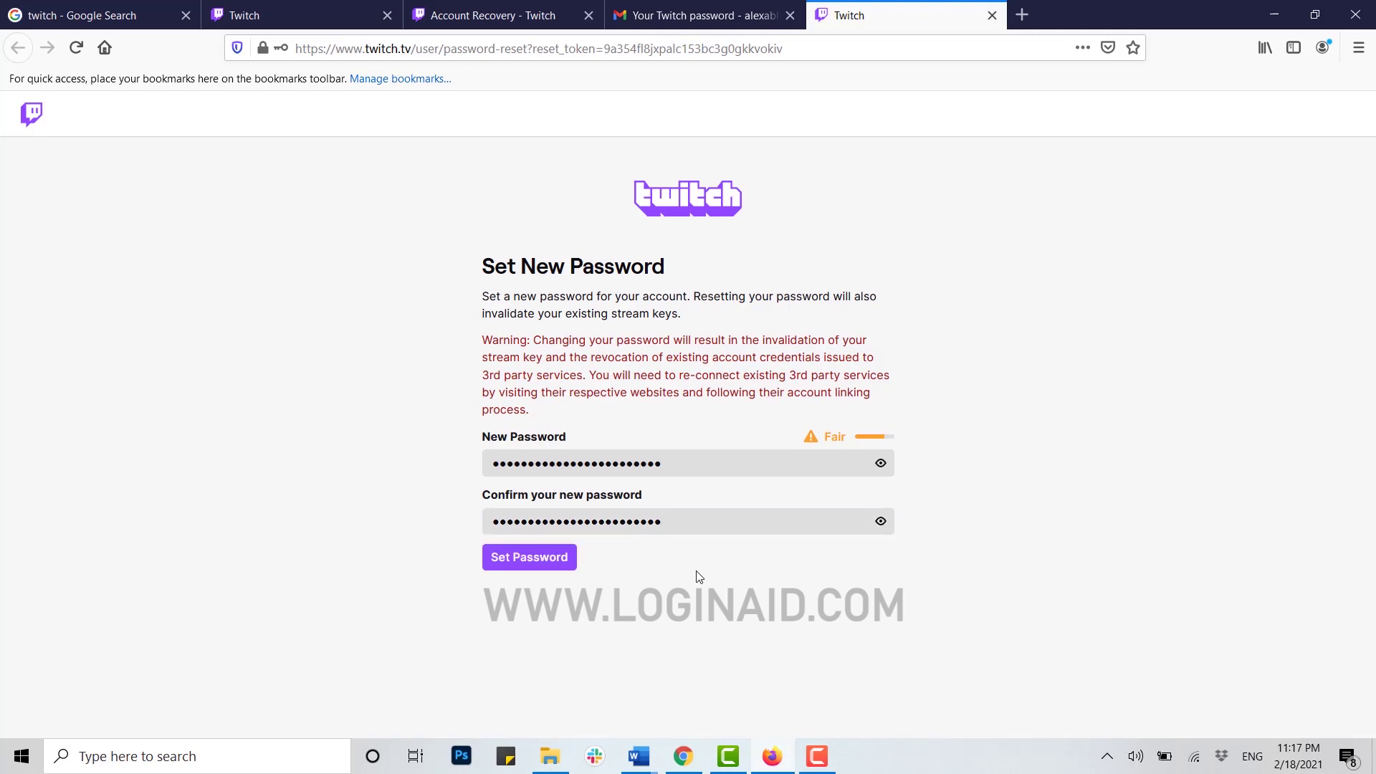
pyautogui.click(540, 559)
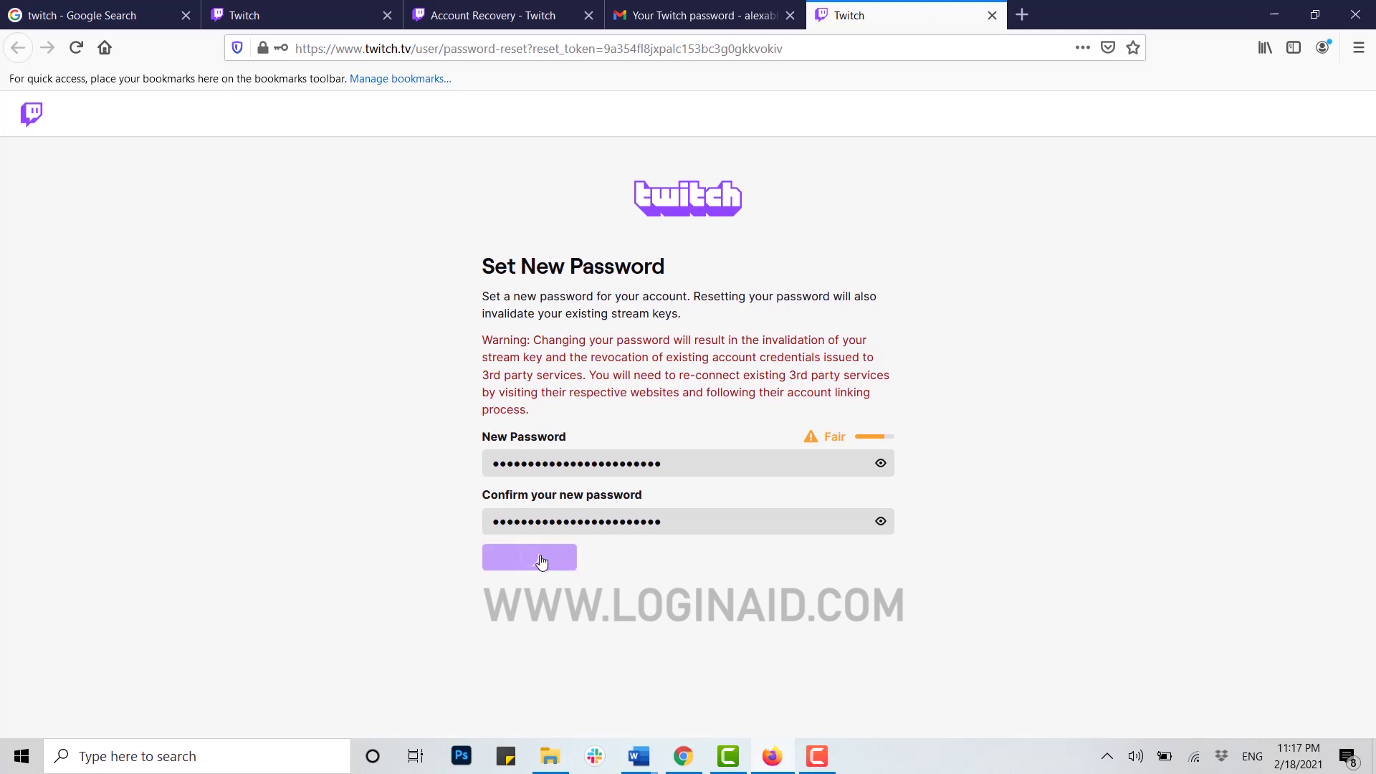